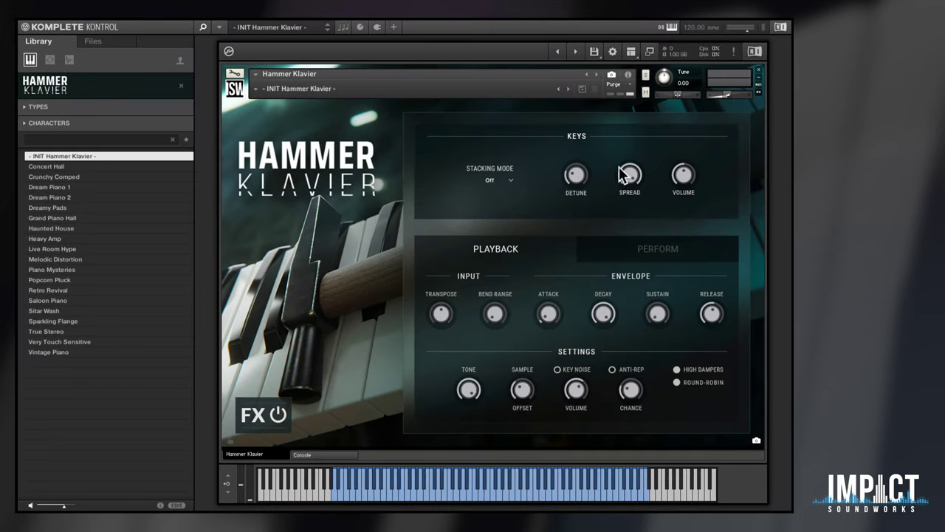
- Stack two voices on every key and widen the stacking spread
{"action": "left_click", "coordinate": [507, 179]}
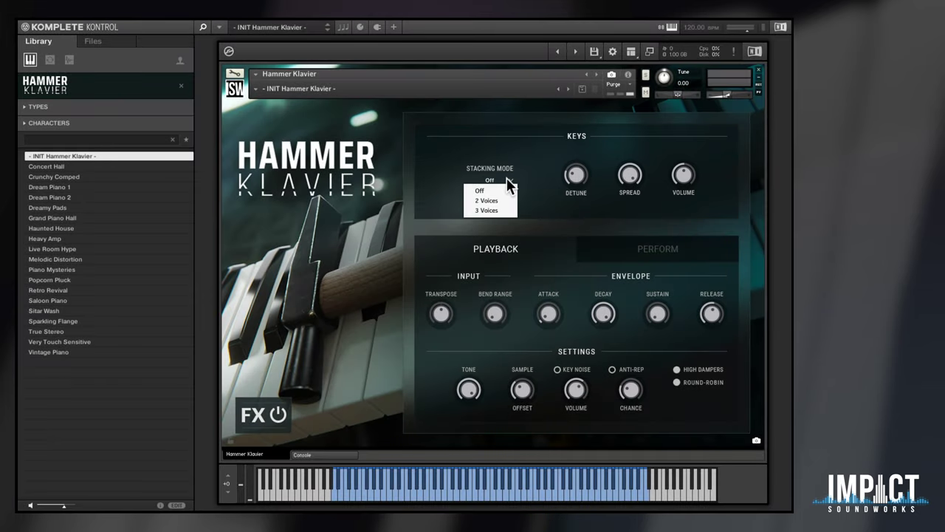
{"action": "left_click", "coordinate": [496, 196]}
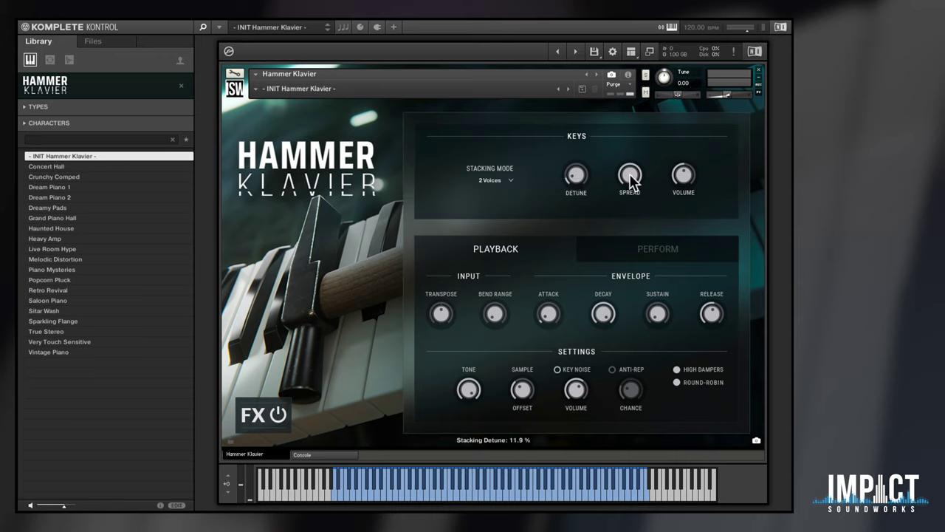
{"action": "left_click_drag", "start_coordinate": [633, 179], "coordinate": [619, 91]}
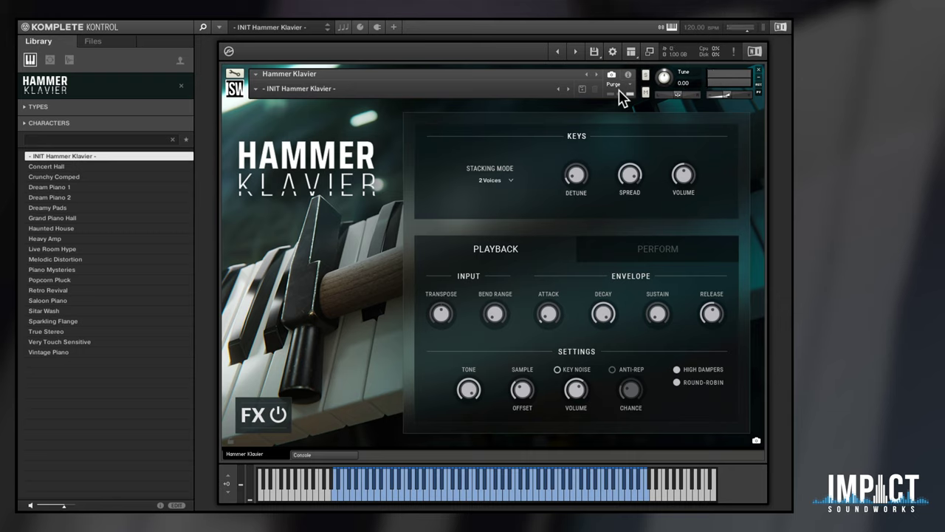
- Switch to three stacked voices, with stacking spread at 40.8 % and detune at 57.3 %
{"action": "left_click", "coordinate": [491, 180]}
{"action": "left_click", "coordinate": [491, 210]}
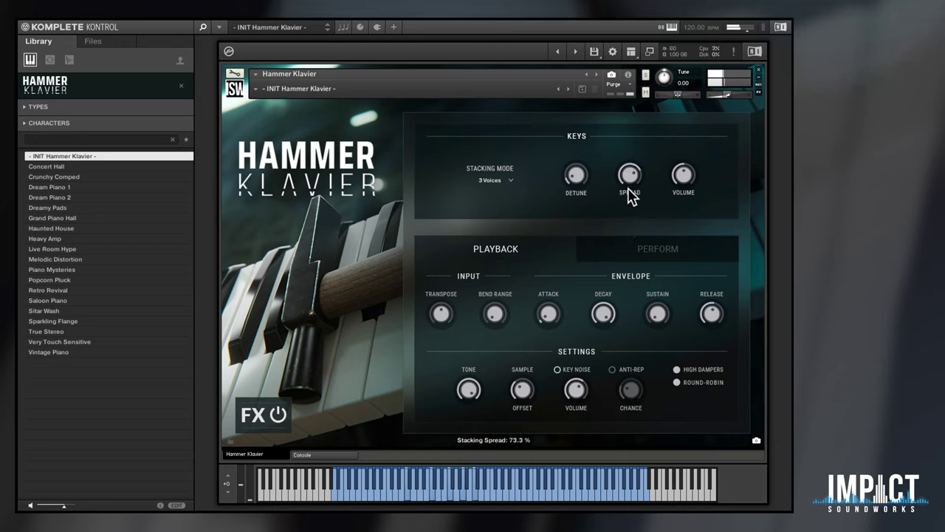
{"action": "left_click_drag", "start_coordinate": [629, 193], "coordinate": [628, 185]}
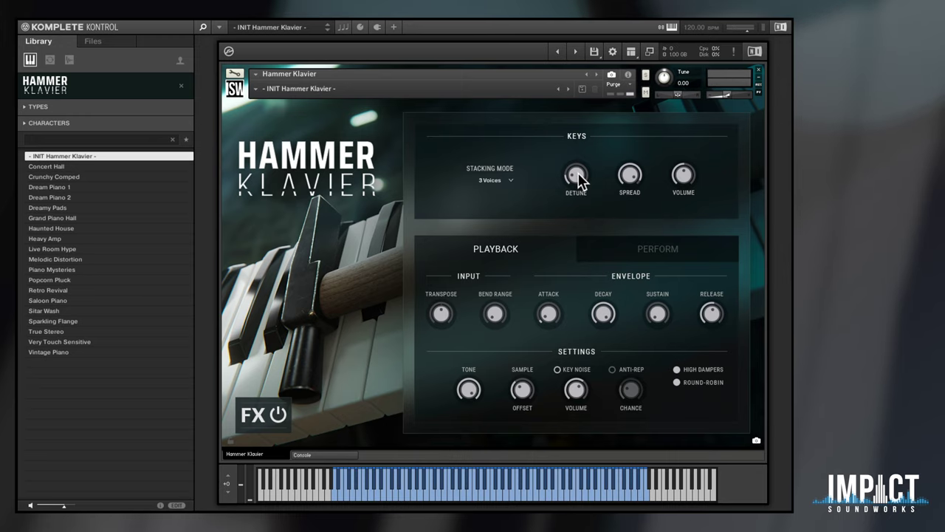
{"action": "left_click_drag", "start_coordinate": [628, 178], "coordinate": [634, 217]}
{"action": "left_click_drag", "start_coordinate": [575, 172], "coordinate": [575, 134]}
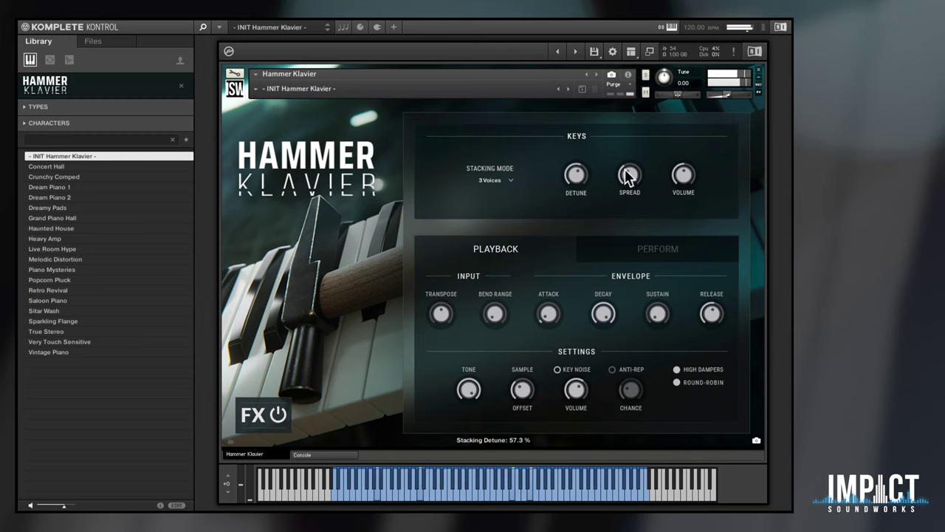
{"action": "left_click_drag", "start_coordinate": [628, 177], "coordinate": [629, 175]}
- Turn key stacking off, then lengthen the envelope attack and reset it to 1.0 ms
{"action": "left_click", "coordinate": [495, 180]}
{"action": "left_click", "coordinate": [506, 185]}
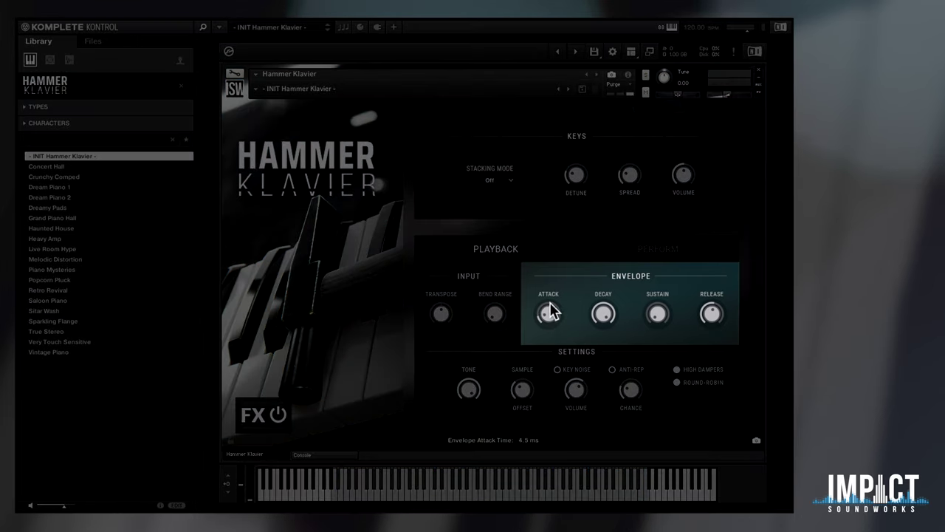
{"action": "mouse_move", "coordinate": [551, 298]}
{"action": "left_click_drag", "start_coordinate": [551, 298], "coordinate": [552, 275]}
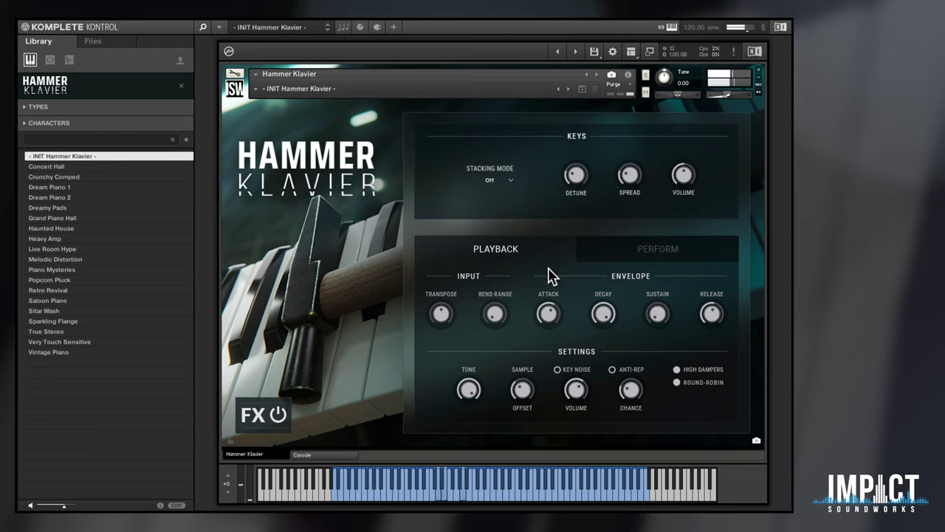
{"action": "scroll", "coordinate": [549, 315], "scroll_direction": "up", "scroll_amount": 2}
{"action": "scroll", "coordinate": [549, 313], "scroll_direction": "up", "scroll_amount": 2}
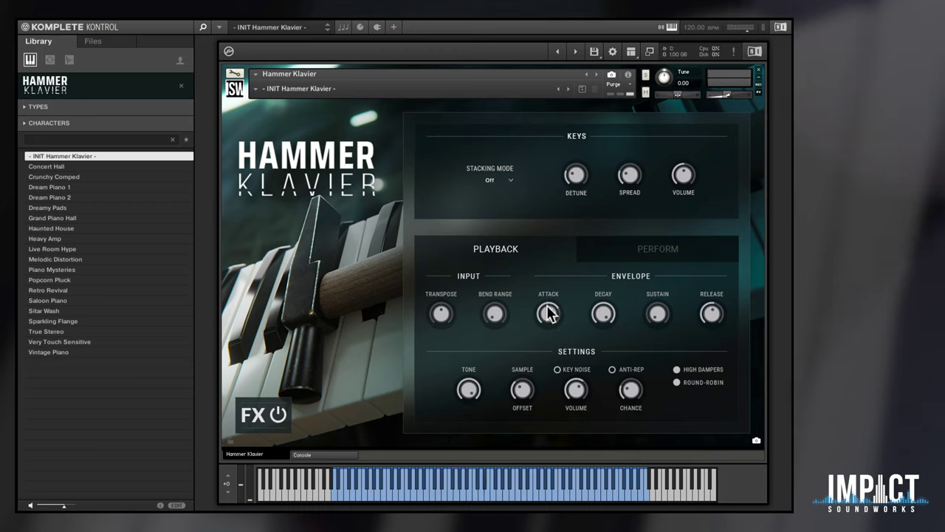
{"action": "left_click", "coordinate": [548, 314], "text": "ctrl"}
- Shorten release and decay (decay 25.0k ms) and set sample offset to 14.2 %
{"action": "left_click_drag", "start_coordinate": [711, 313], "coordinate": [714, 349]}
{"action": "left_click_drag", "start_coordinate": [617, 321], "coordinate": [606, 362]}
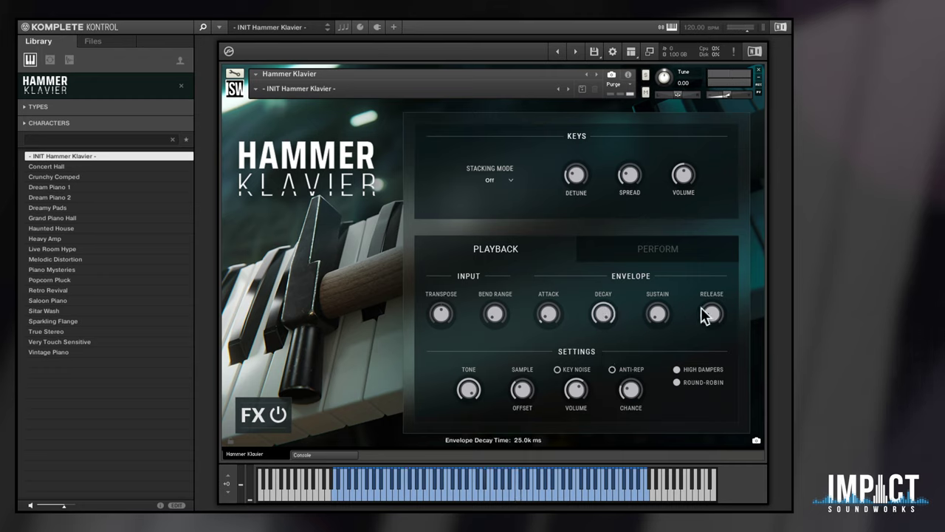
{"action": "mouse_move", "coordinate": [723, 314]}
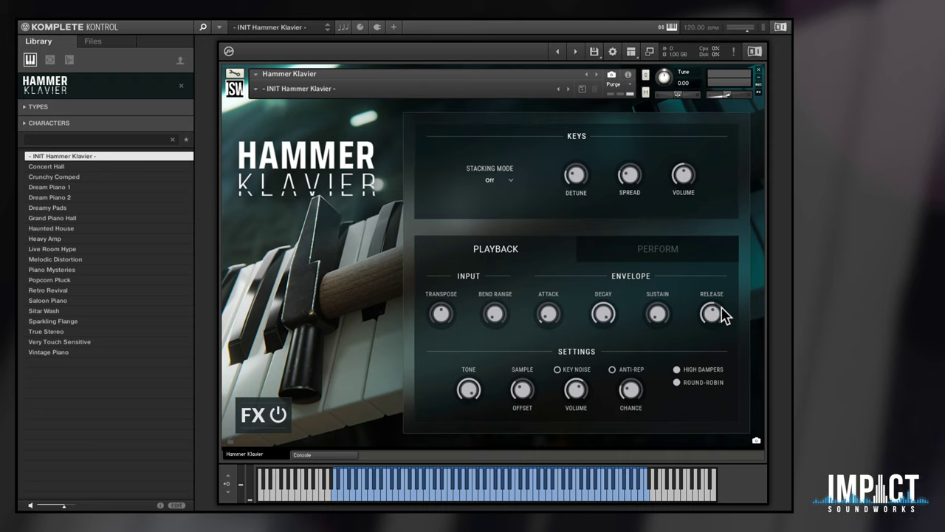
{"action": "left_click_drag", "start_coordinate": [517, 372], "coordinate": [516, 328]}
- On the Perform page, try two different microtuning temperaments
{"action": "left_click", "coordinate": [639, 255]}
{"action": "left_click", "coordinate": [513, 351]}
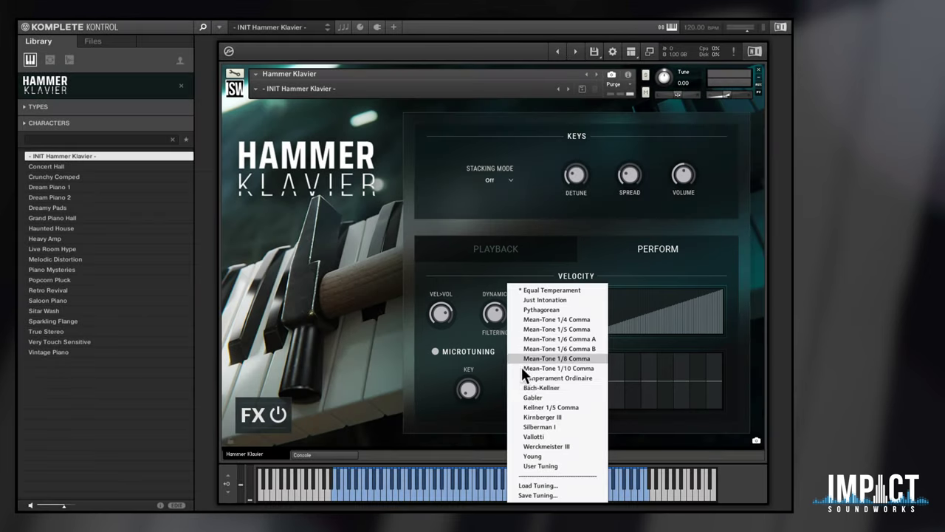
{"action": "left_click", "coordinate": [536, 418]}
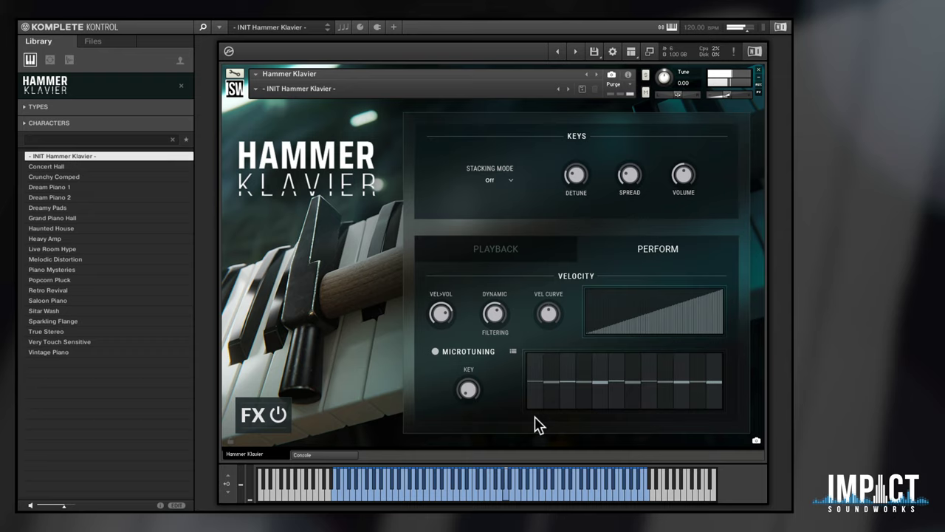
{"action": "left_click", "coordinate": [513, 351]}
{"action": "left_click", "coordinate": [523, 386]}
- Draw custom note offsets (F# +41.1 cents), flatten them to zero, and raise dynamic filtering to 77.8 %
{"action": "mouse_move", "coordinate": [550, 378]}
{"action": "left_mouse_down"}
{"action": "mouse_move", "coordinate": [569, 391]}
{"action": "mouse_move", "coordinate": [639, 376]}
{"action": "mouse_move", "coordinate": [717, 390]}
{"action": "left_mouse_up"}
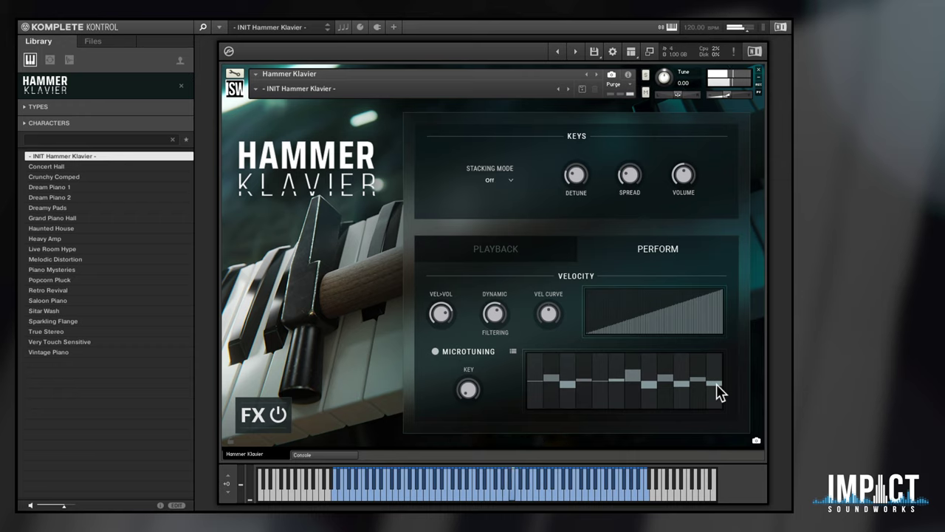
{"action": "mouse_move", "coordinate": [720, 391]}
{"action": "left_mouse_down"}
{"action": "mouse_move", "coordinate": [638, 372]}
{"action": "mouse_move", "coordinate": [539, 388]}
{"action": "left_mouse_up"}
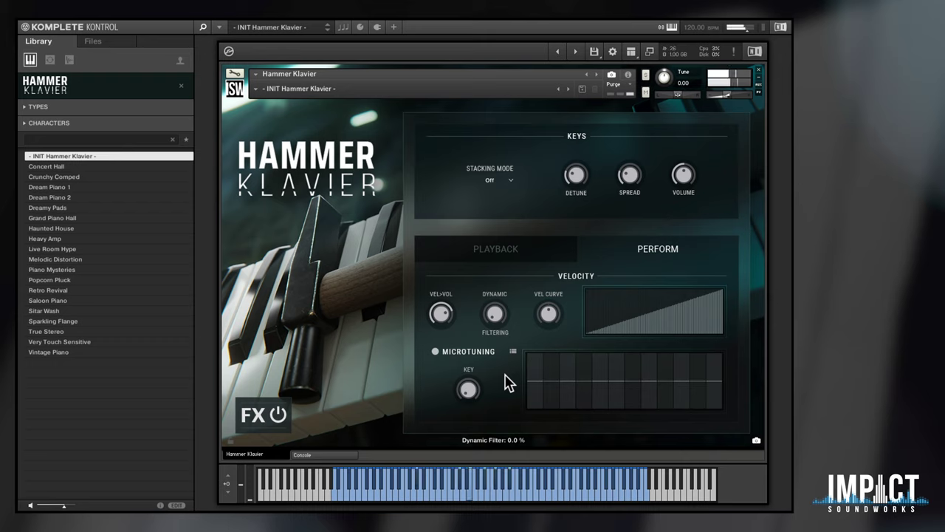
{"action": "left_click_drag", "start_coordinate": [497, 314], "coordinate": [487, 261]}
- In the Console, leave inserts unchanged, enable the NTS and LCT640TS channels, and set NTS to -4.0 dB
{"action": "left_click", "coordinate": [314, 453]}
{"action": "left_click", "coordinate": [271, 205]}
{"action": "left_click", "coordinate": [366, 192]}
{"action": "left_click", "coordinate": [293, 418]}
{"action": "left_click", "coordinate": [233, 420]}
{"action": "left_click", "coordinate": [233, 419]}
{"action": "left_click_drag", "start_coordinate": [315, 377], "coordinate": [316, 376]}
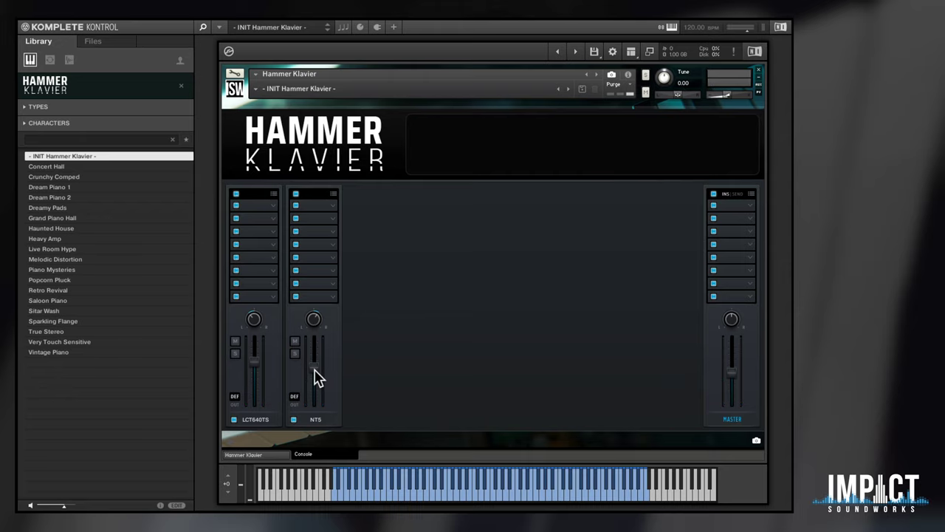
- Audition Crunchy Comped, Dreamy Pads, Haunted House, Piano Mysteries and Saloon Piano, then load Concert Hall
{"action": "left_click", "coordinate": [265, 454]}
{"action": "left_click", "coordinate": [95, 178]}
{"action": "left_click", "coordinate": [89, 209]}
{"action": "left_click", "coordinate": [92, 228]}
{"action": "left_click", "coordinate": [96, 269]}
{"action": "left_click", "coordinate": [95, 301]}
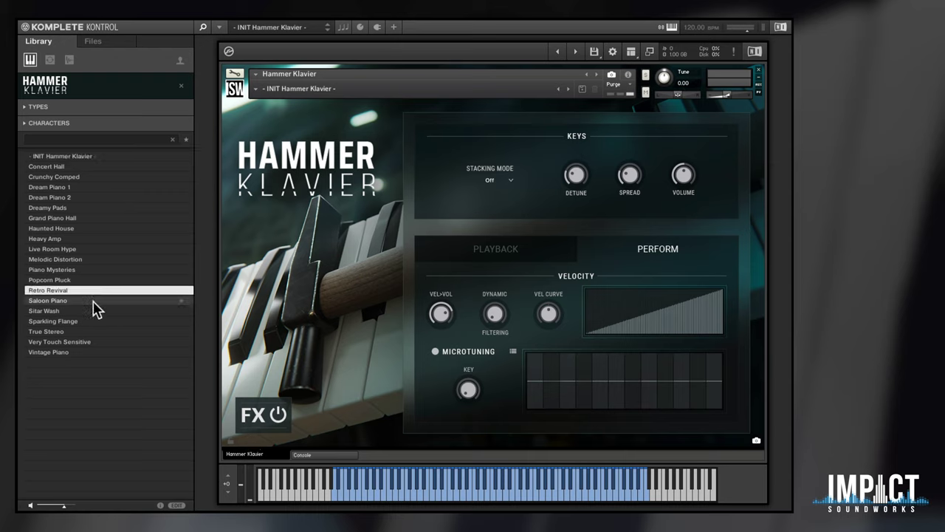
{"action": "left_click", "coordinate": [96, 167]}
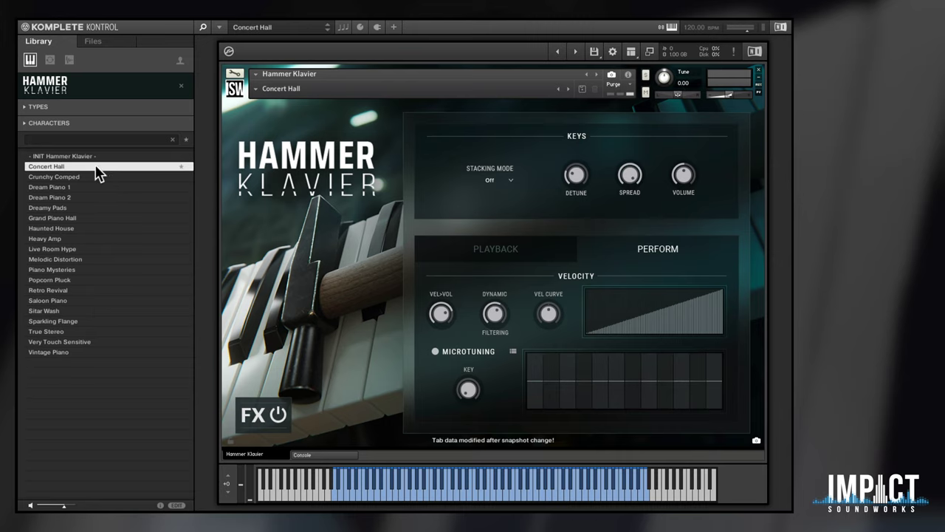
- In the Console, inspect the master Analog EQ and Impulse Reverb (Concert Hall 2) settings
{"action": "left_click", "coordinate": [318, 454]}
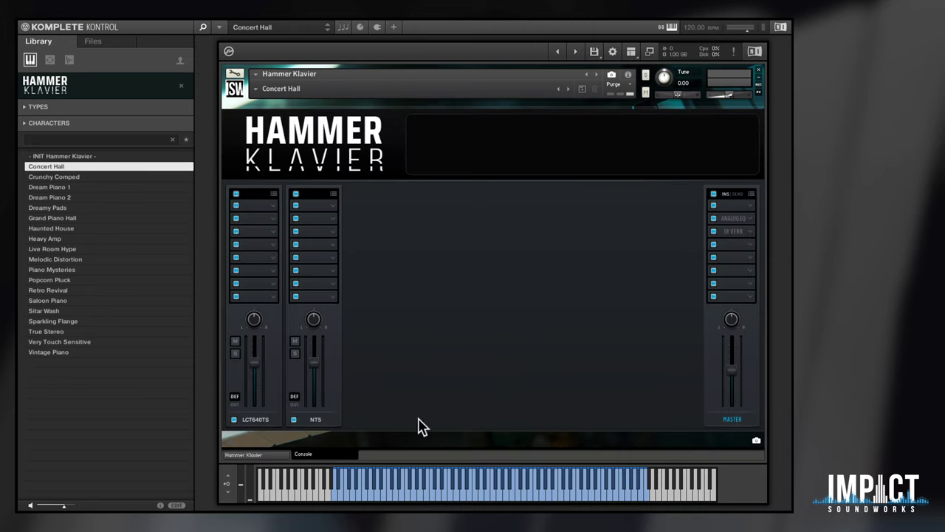
{"action": "left_click", "coordinate": [735, 220]}
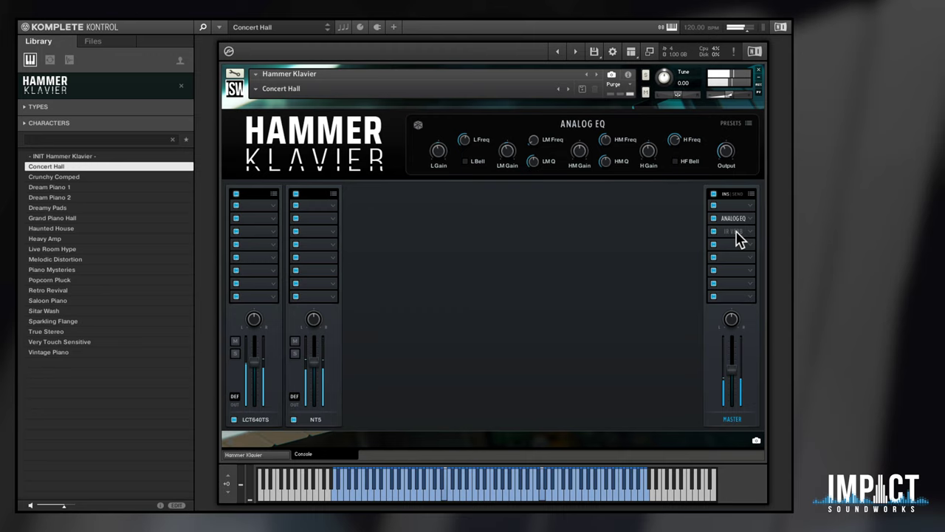
{"action": "left_click", "coordinate": [735, 231]}
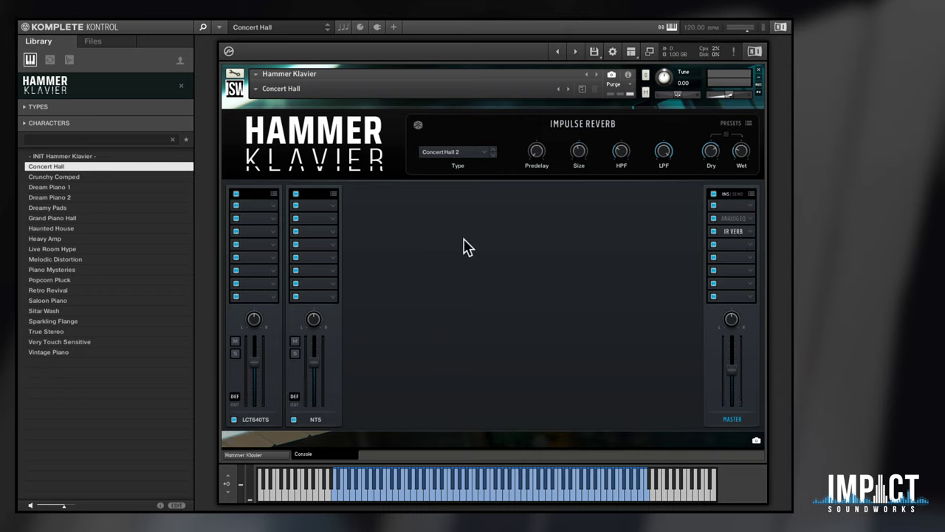
- Load Popcorn Pluck and inspect its master Parametric EQ, SNESVERB and Transient Designer
{"action": "left_click", "coordinate": [33, 280]}
{"action": "left_click", "coordinate": [731, 243]}
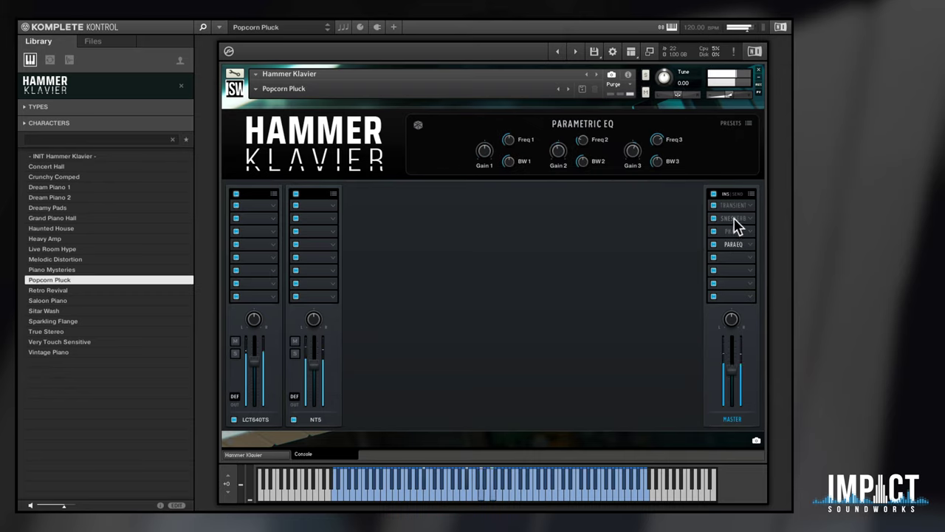
{"action": "left_click", "coordinate": [734, 219]}
{"action": "left_click", "coordinate": [734, 205]}
- Load Dream Piano 1 and inspect its master Replika Delay, Galois reverb and Choral
{"action": "left_click", "coordinate": [263, 454]}
{"action": "left_click", "coordinate": [497, 251]}
{"action": "left_click", "coordinate": [94, 189]}
{"action": "left_click", "coordinate": [316, 454]}
{"action": "left_click", "coordinate": [743, 225]}
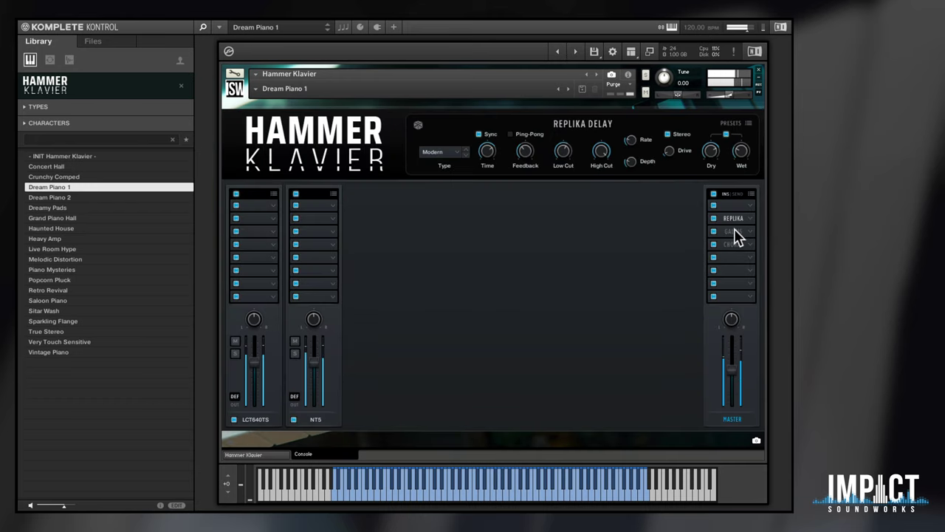
{"action": "left_click", "coordinate": [734, 230]}
{"action": "left_click", "coordinate": [731, 246]}
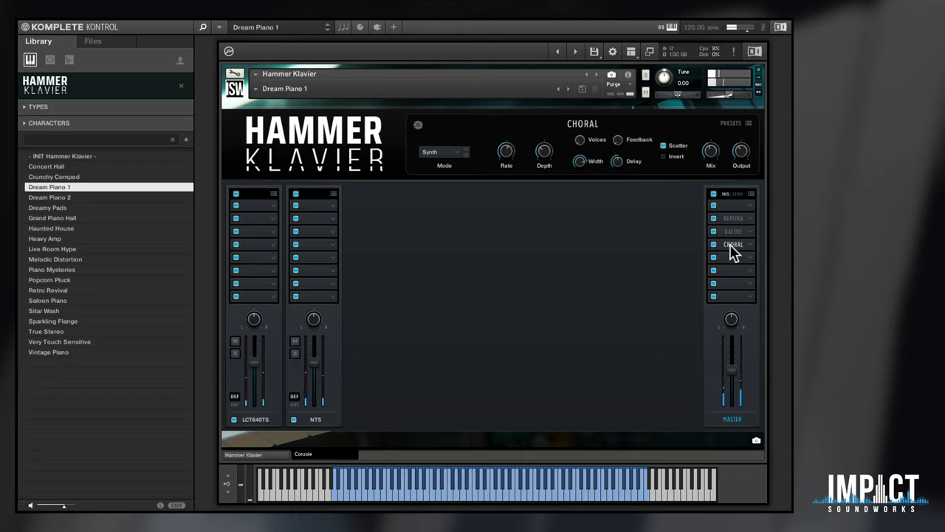
- Load Grand Piano Hall, check its master Analog EQ and Impulse Reverb, then return to the main page
{"action": "left_click", "coordinate": [118, 218]}
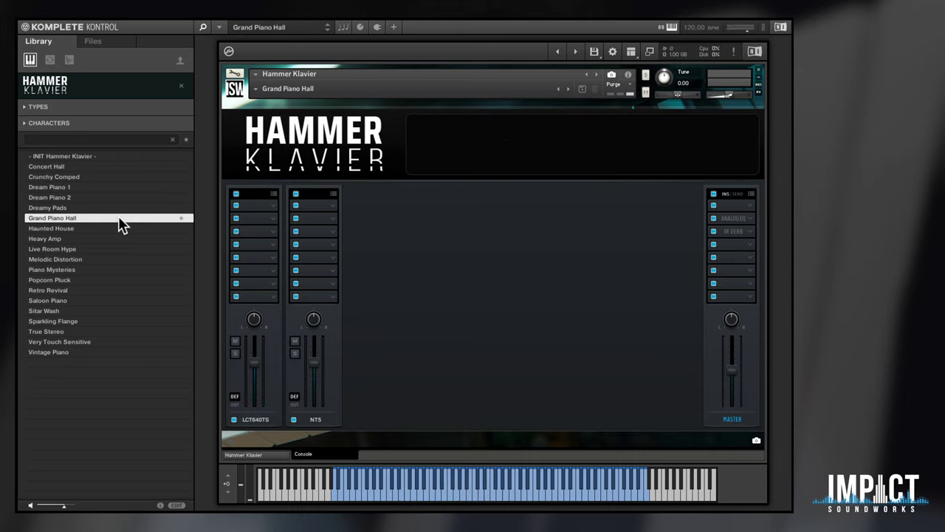
{"action": "left_click", "coordinate": [733, 218]}
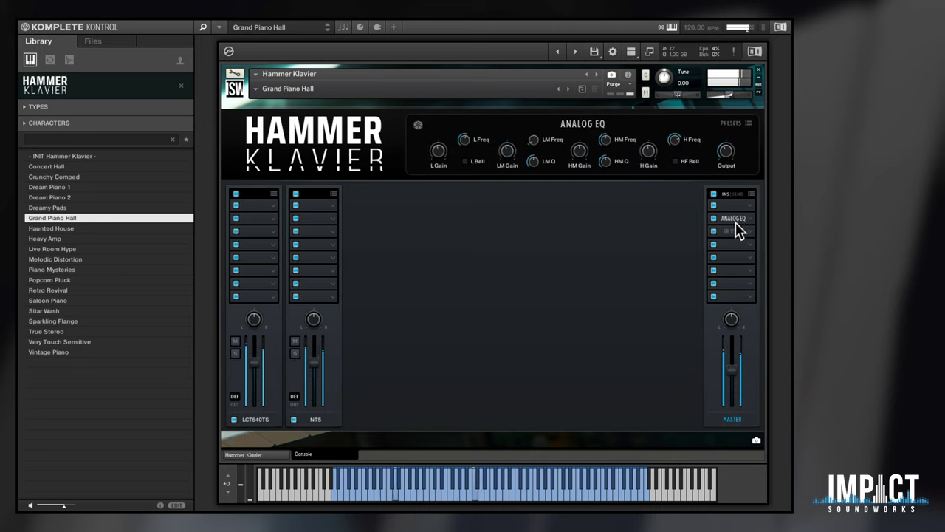
{"action": "left_click", "coordinate": [735, 234]}
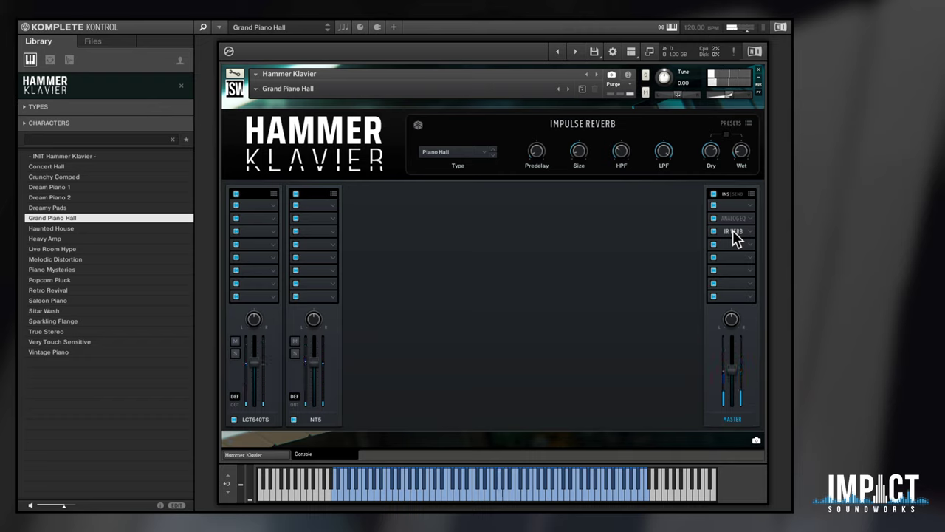
{"action": "left_click", "coordinate": [268, 454]}
- Load the True Stereo preset from the Library list for Hammer Klavier
{"action": "left_click", "coordinate": [113, 332]}
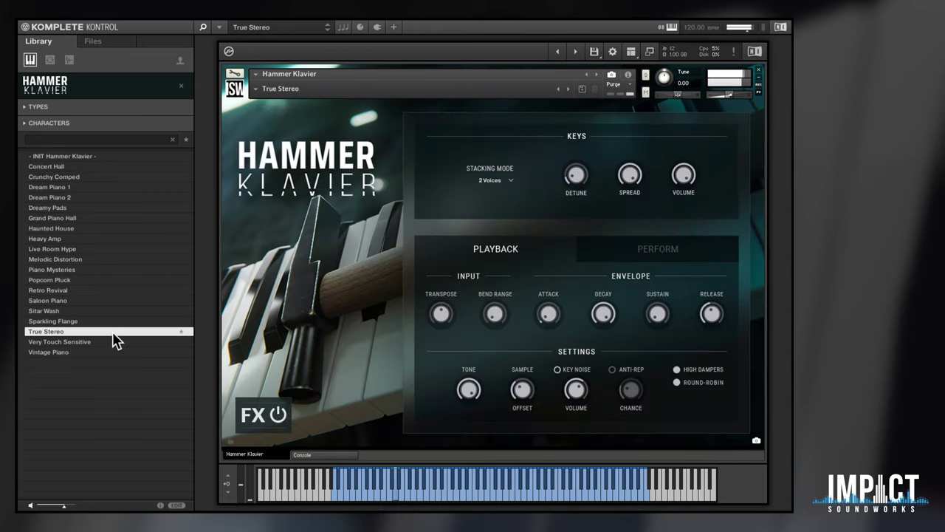